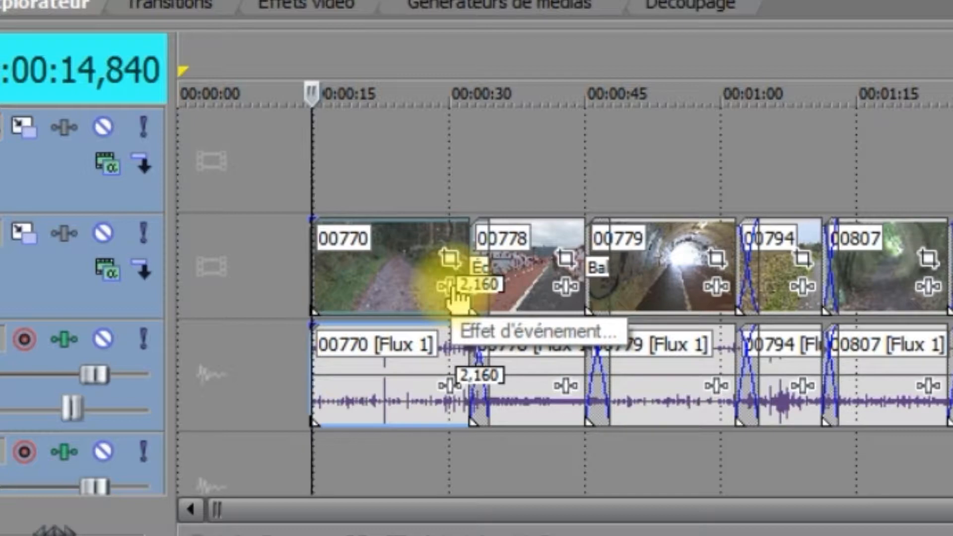
Add the Balance des blancs Sony effect to video clip 00770.
left_click(453, 290)
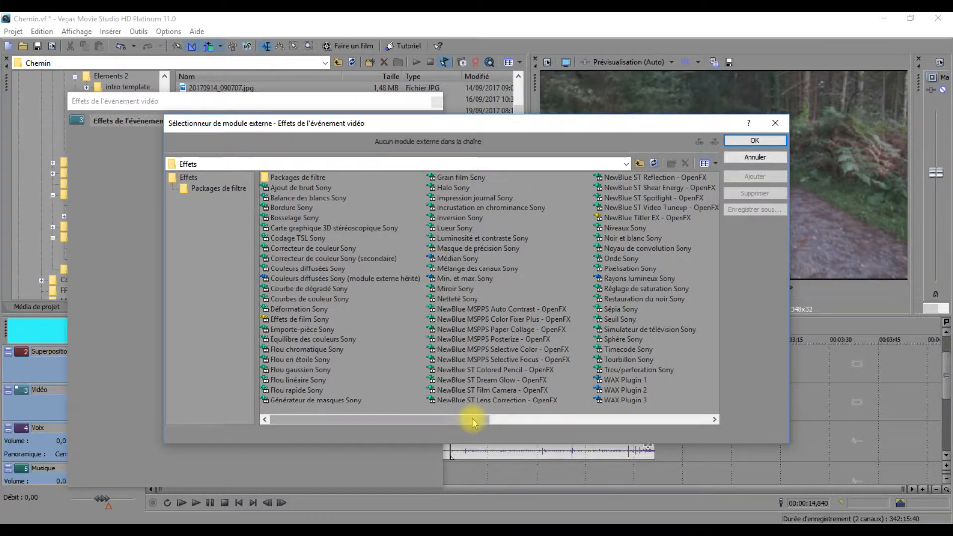
left_click_drag(466, 419, 484, 412)
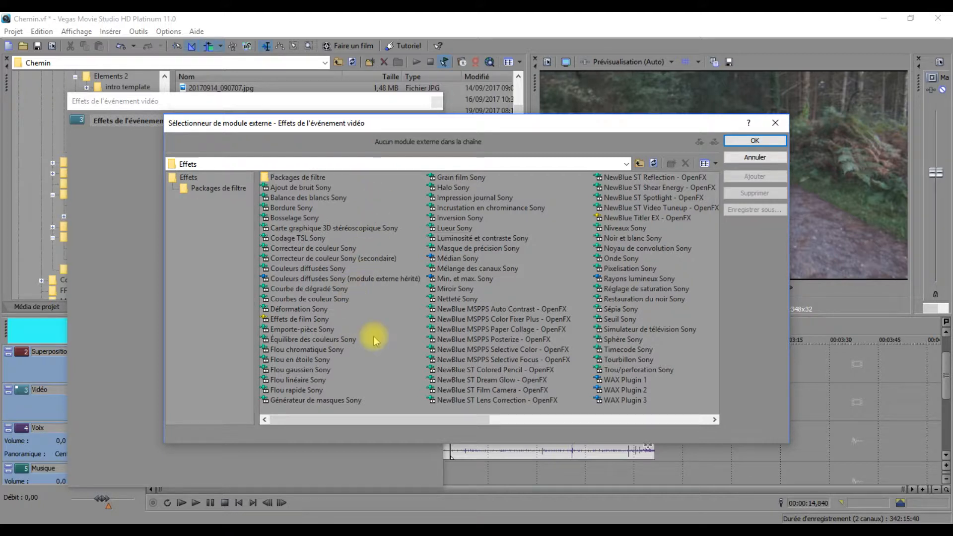
left_click(314, 199)
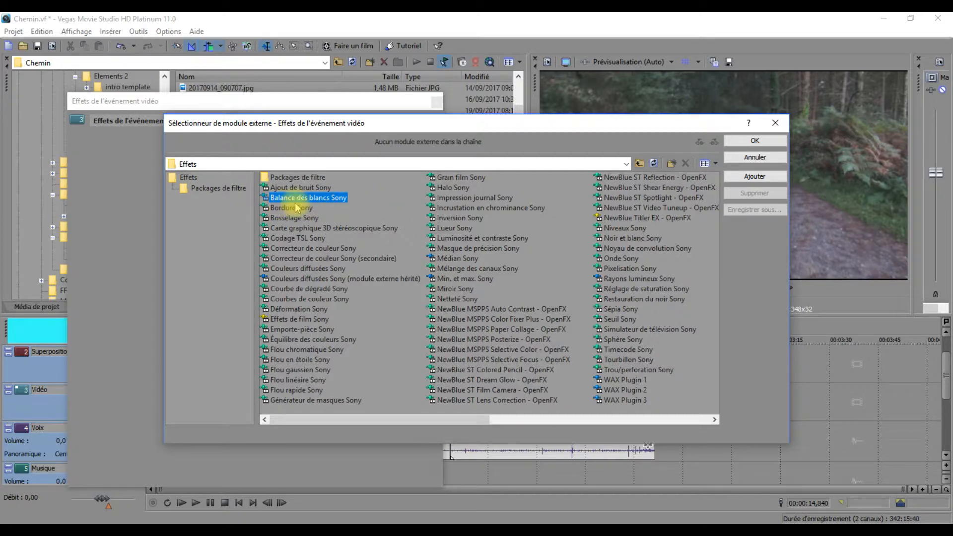
left_click(761, 142)
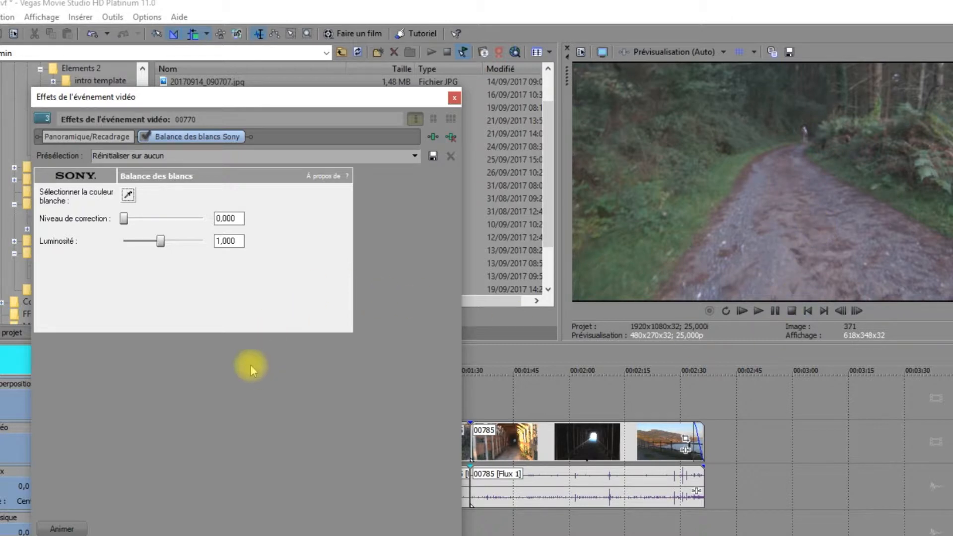
Raise the white balance effect's Luminosité to 1,475 for clip 00770 and close the effect settings.
left_click(128, 218)
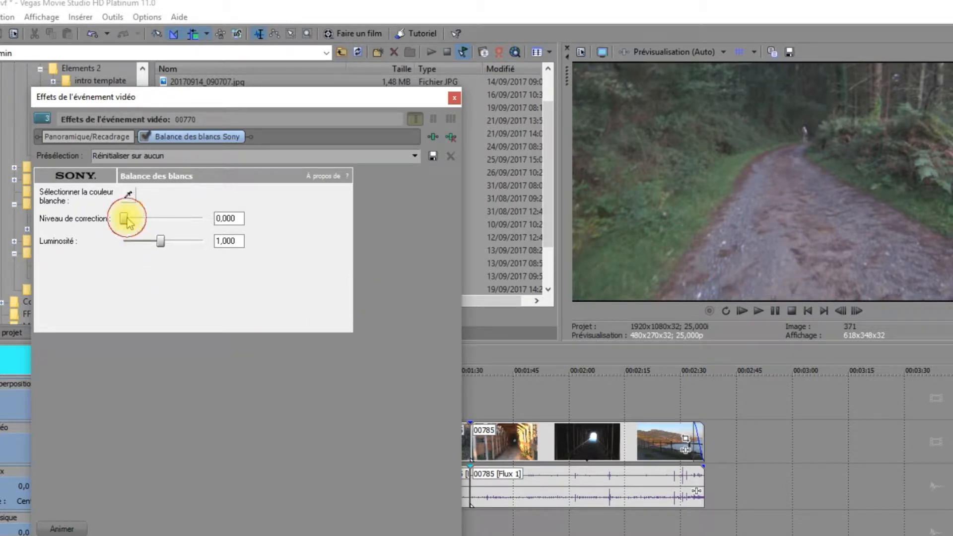
mouse_move(126, 223)
left_mouse_down()
mouse_move(201, 237)
mouse_move(144, 247)
mouse_move(123, 240)
left_mouse_up()
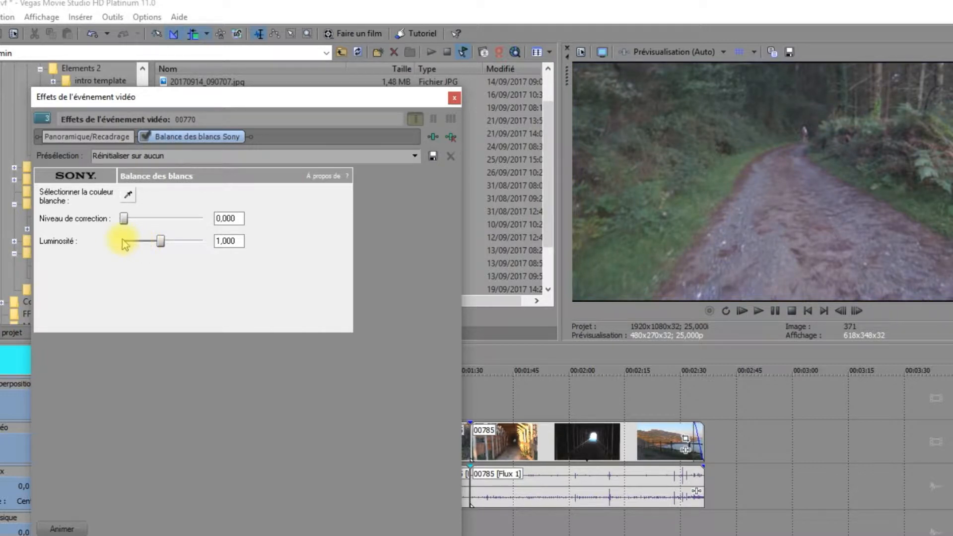
left_click(160, 243)
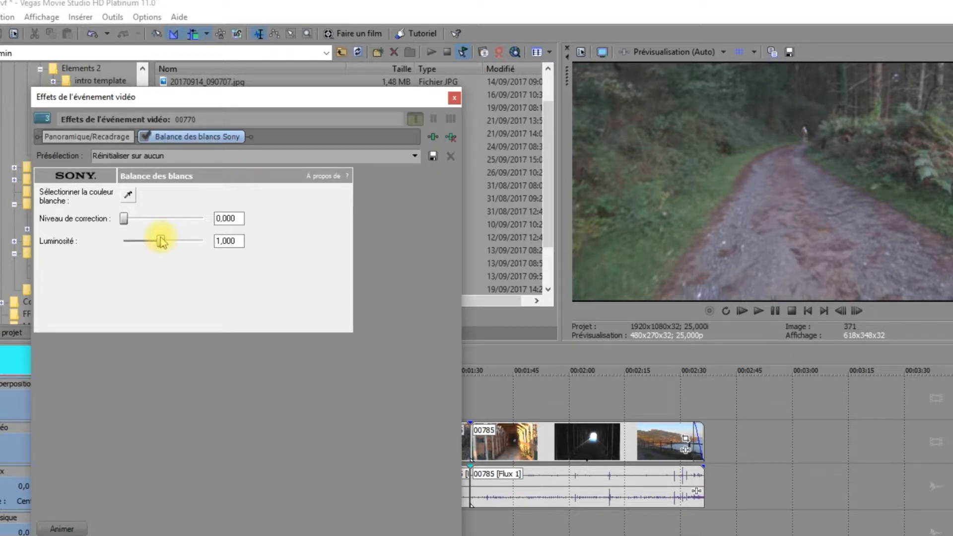
left_click_drag(160, 242, 164, 242)
left_click_drag(164, 242, 177, 244)
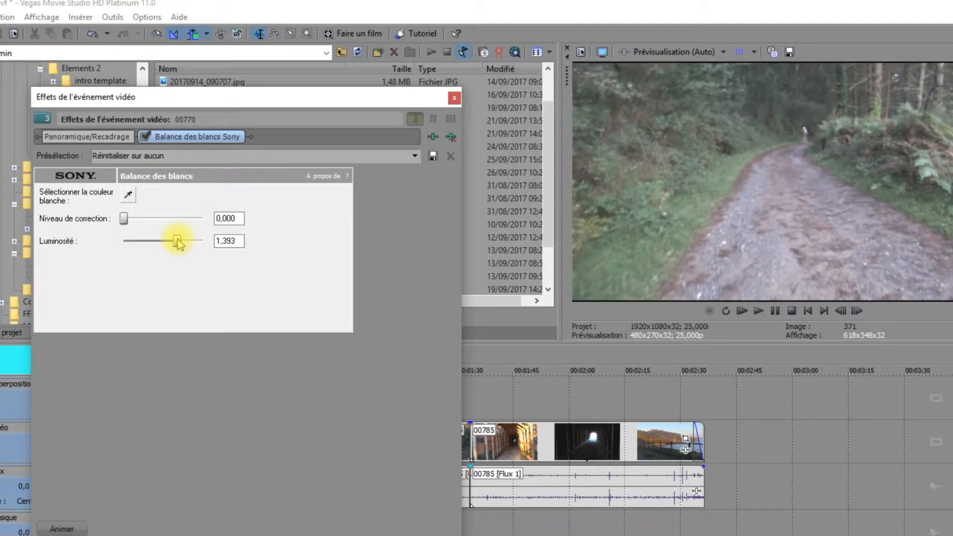
left_click_drag(178, 243, 182, 244)
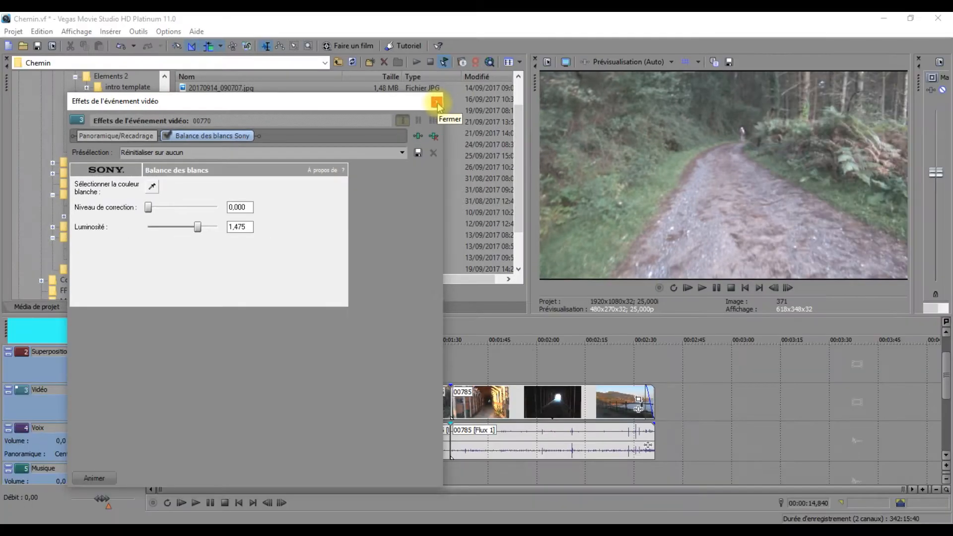
left_click(455, 99)
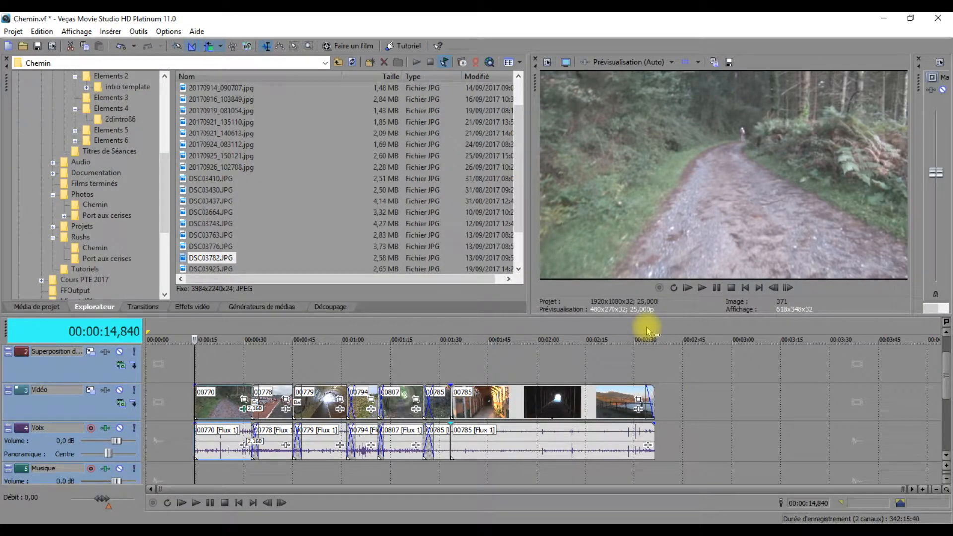
Play back the brightened clip 00770 and remove its Balance des blancs effect.
key("space")
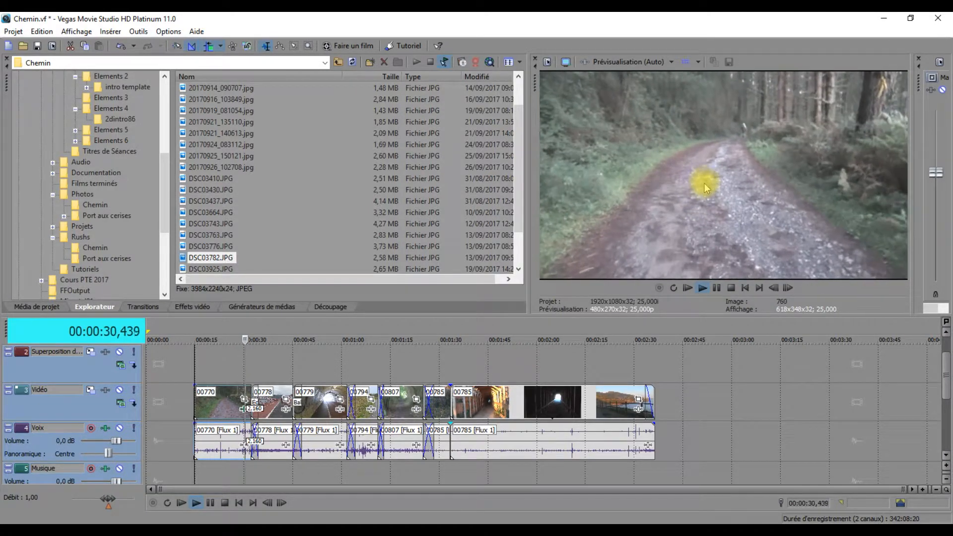
key("space")
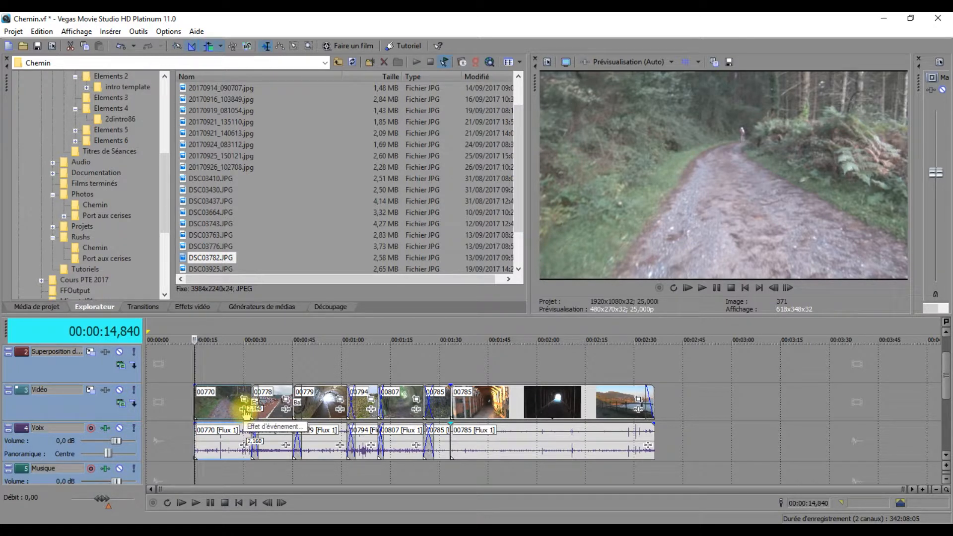
left_click(245, 411)
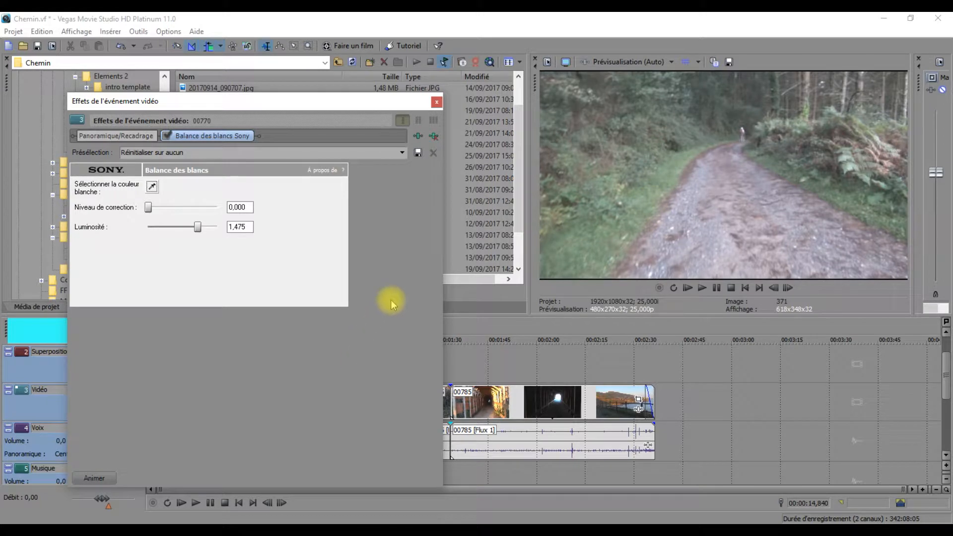
left_click(434, 137)
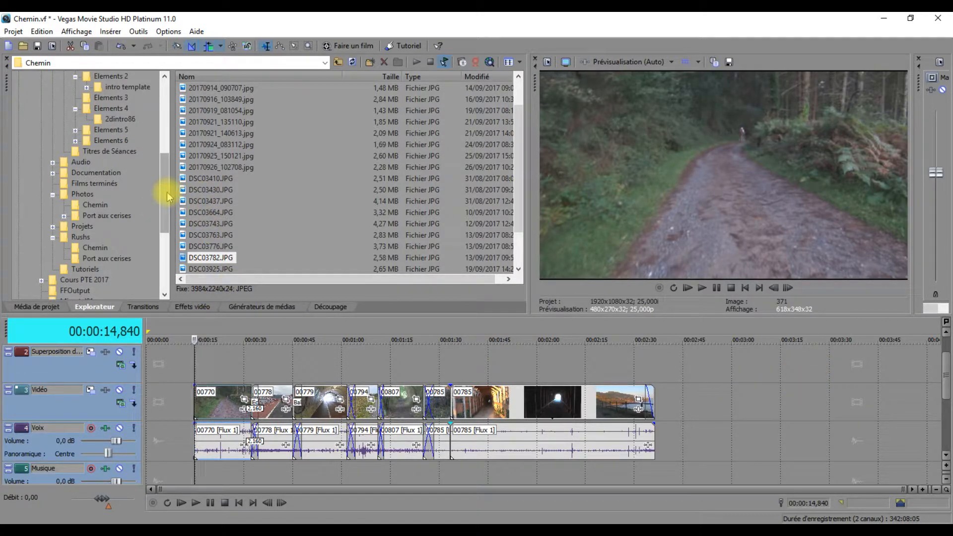
Place Microtel.Jpg from the Accessoires Divers folder on the overlay track above clip 00778.
left_click_drag(167, 194, 173, 181)
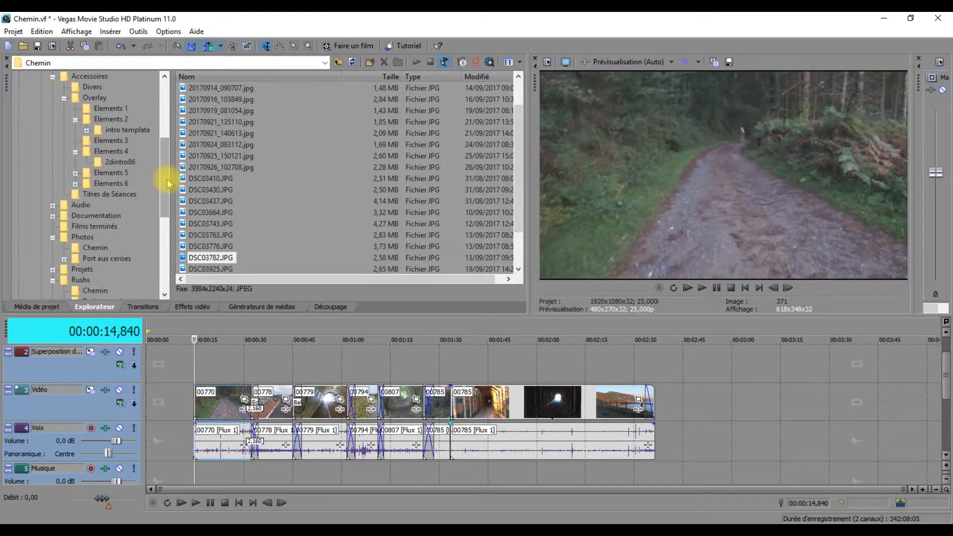
left_click_drag(167, 184, 171, 157)
left_click(89, 153)
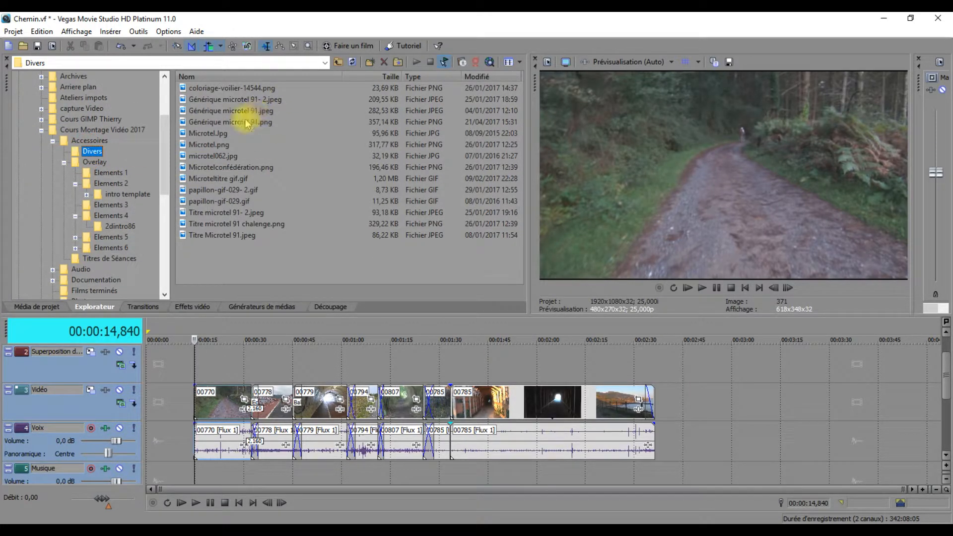
left_click(221, 133)
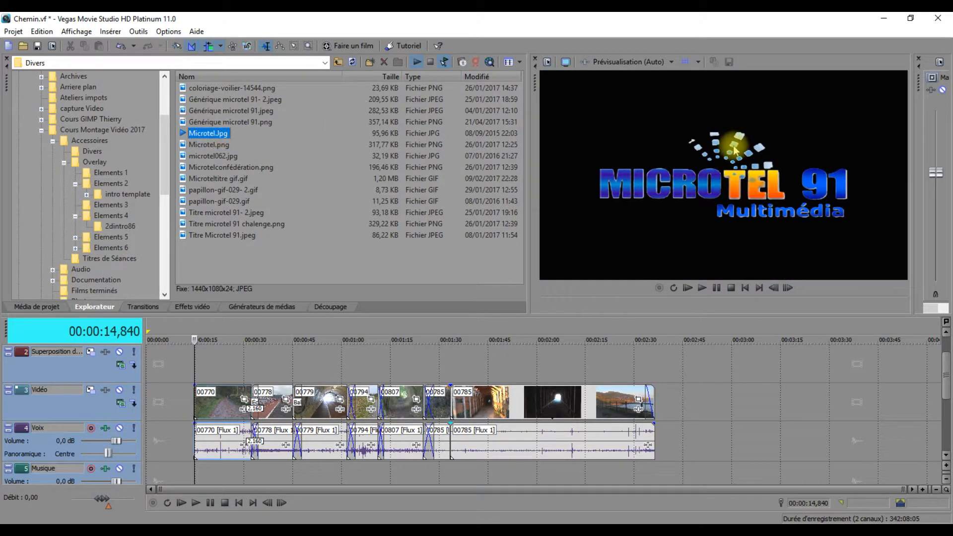
left_click_drag(203, 138, 263, 364)
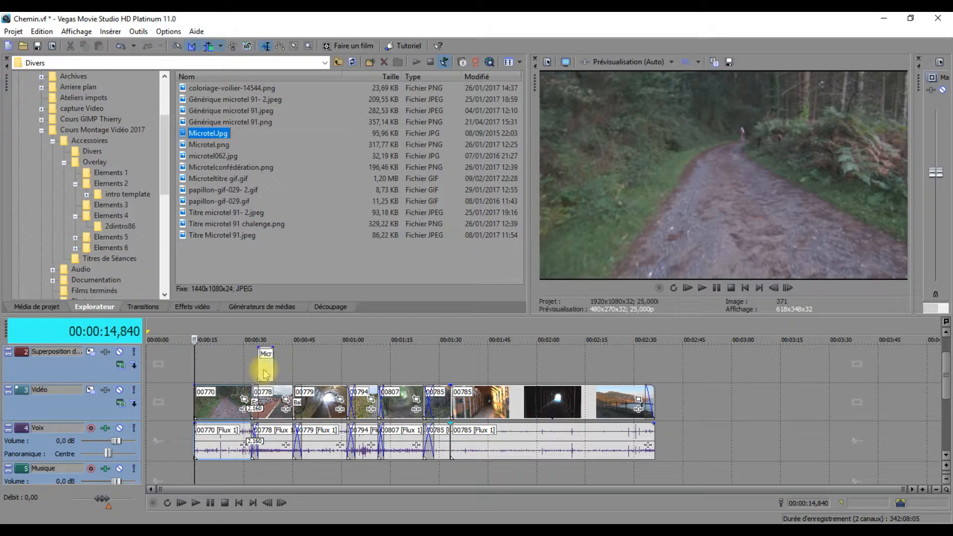
Add the Incrustation en chrominance Sony effect to the Microtel image on the overlay track.
left_click(267, 331)
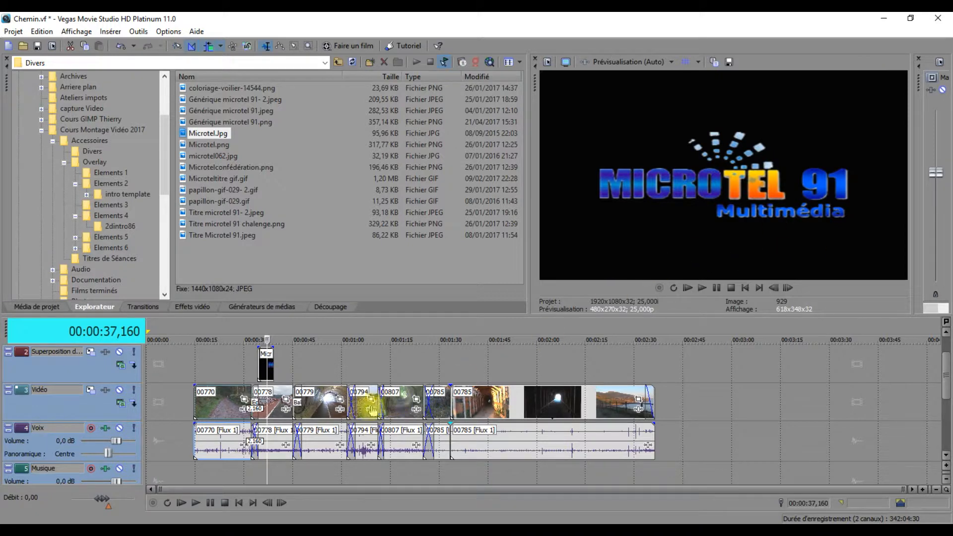
scroll(654, 436, "up", 3)
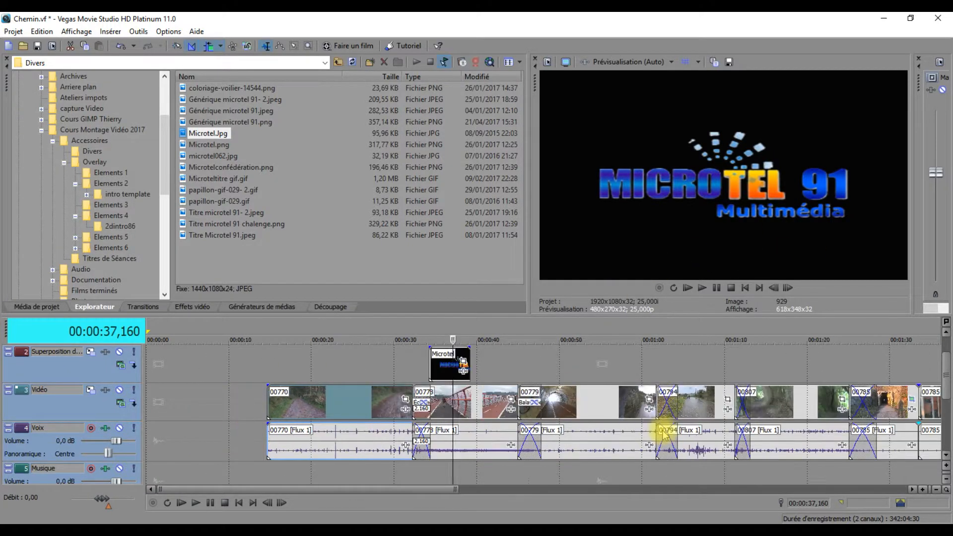
left_click(464, 373)
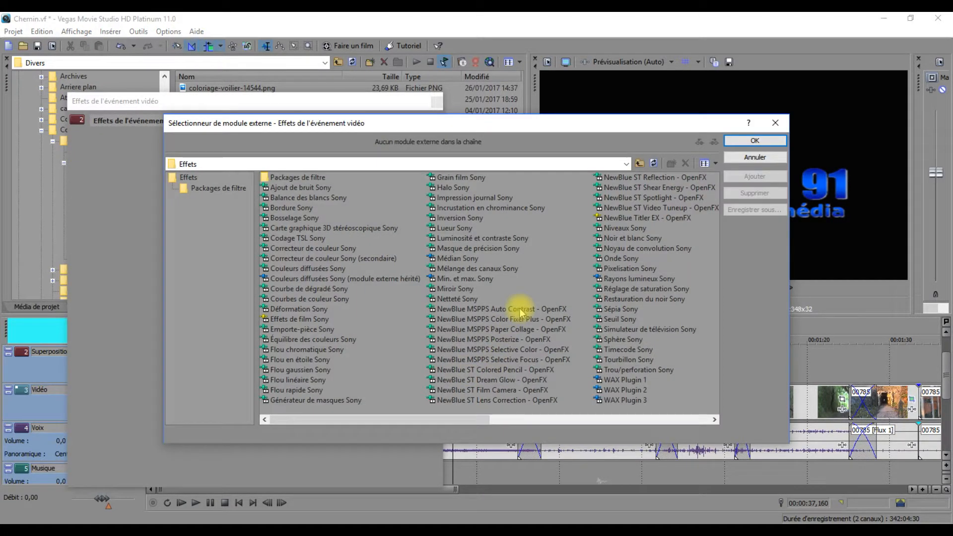
left_click(474, 209)
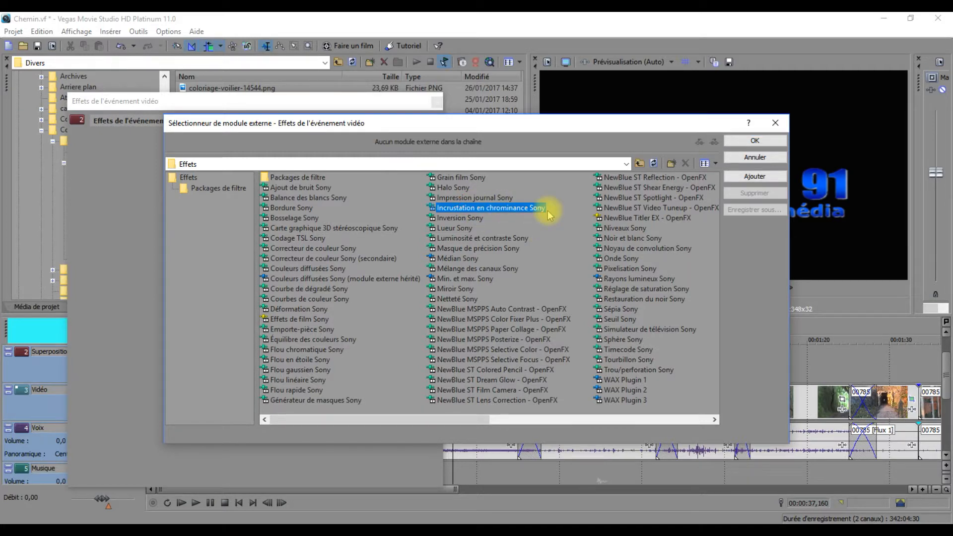
left_click(772, 143)
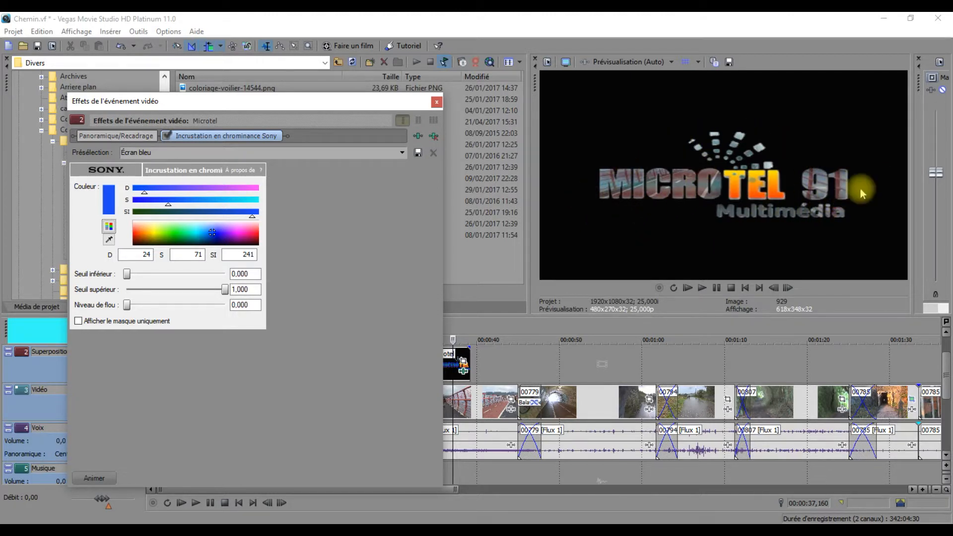
Set the chroma key colour to pure black (0, 0, 0) for the Microtel image and close the effect settings.
left_click(213, 235)
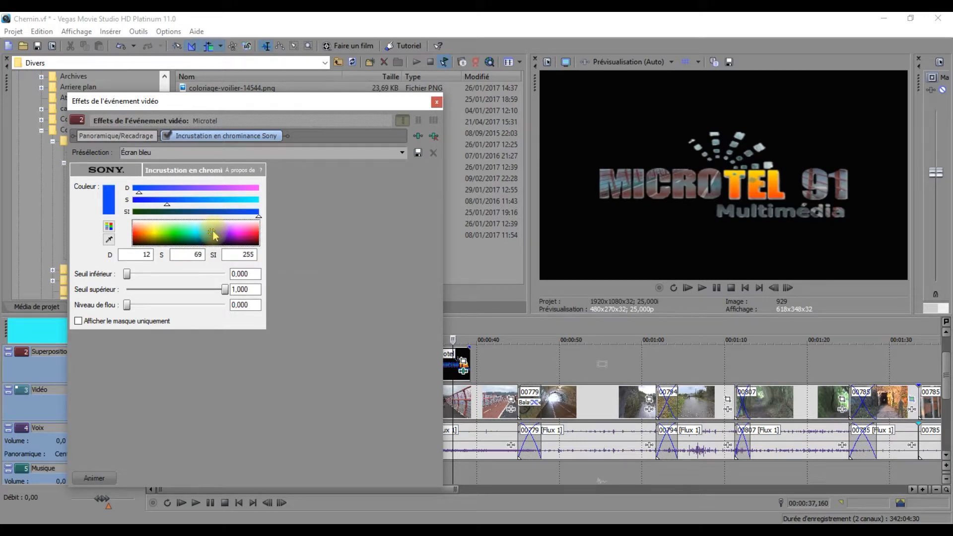
left_click(213, 245)
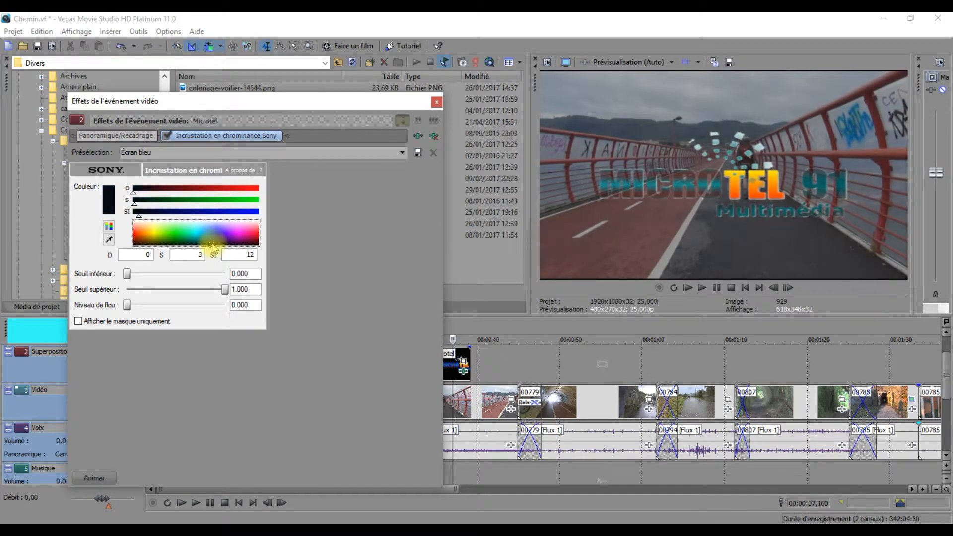
left_click(214, 251)
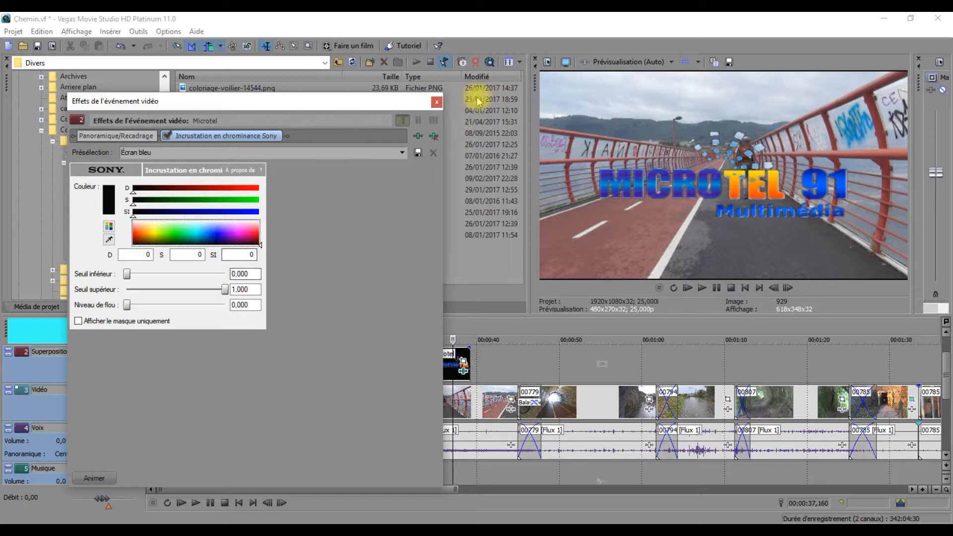
left_click(437, 103)
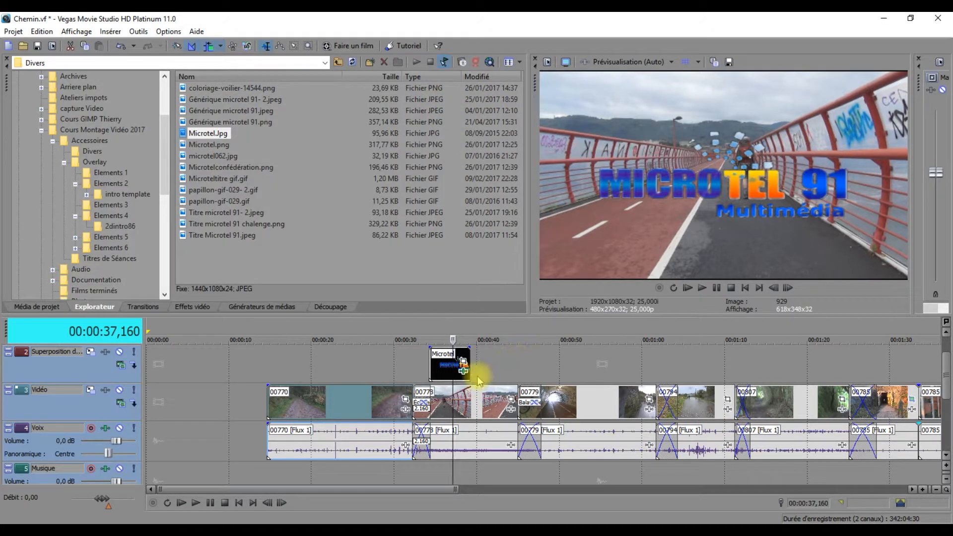
Shrink the Microtel logo and shift it up and left by enlarging its crop frame to about 3083 × 2312, centred at about 1487, 1102.
left_click(463, 362)
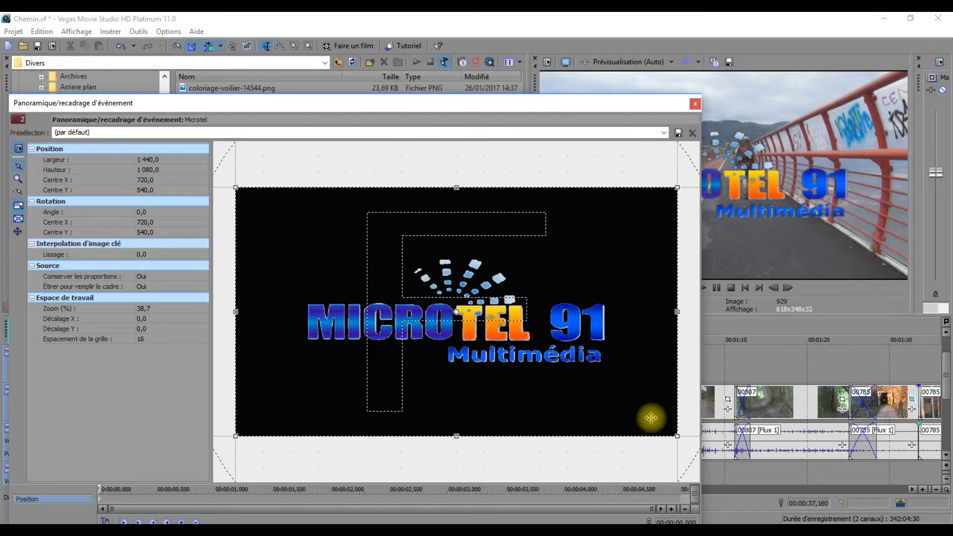
left_click_drag(679, 437, 723, 460)
scroll(646, 164, "down", 5)
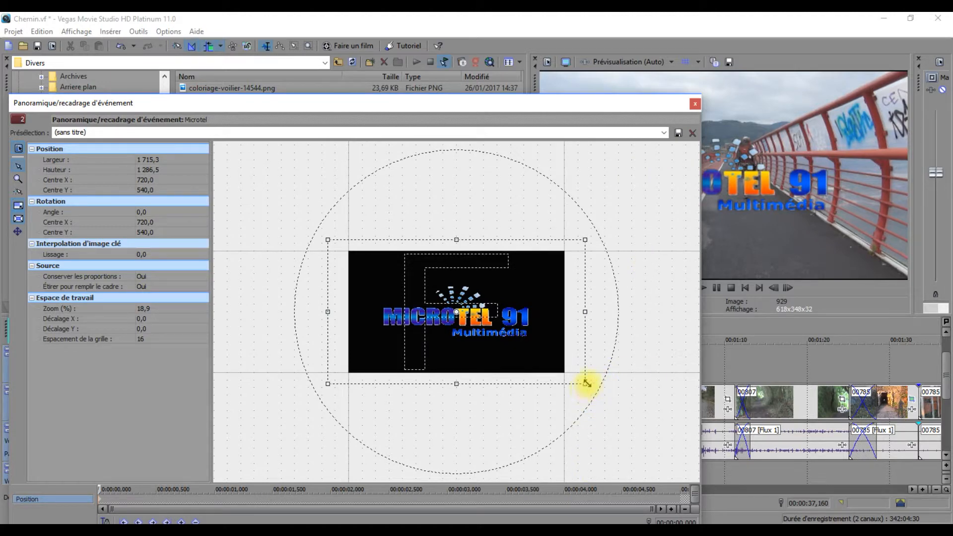
left_click_drag(584, 383, 687, 442)
left_click_drag(475, 277, 590, 338)
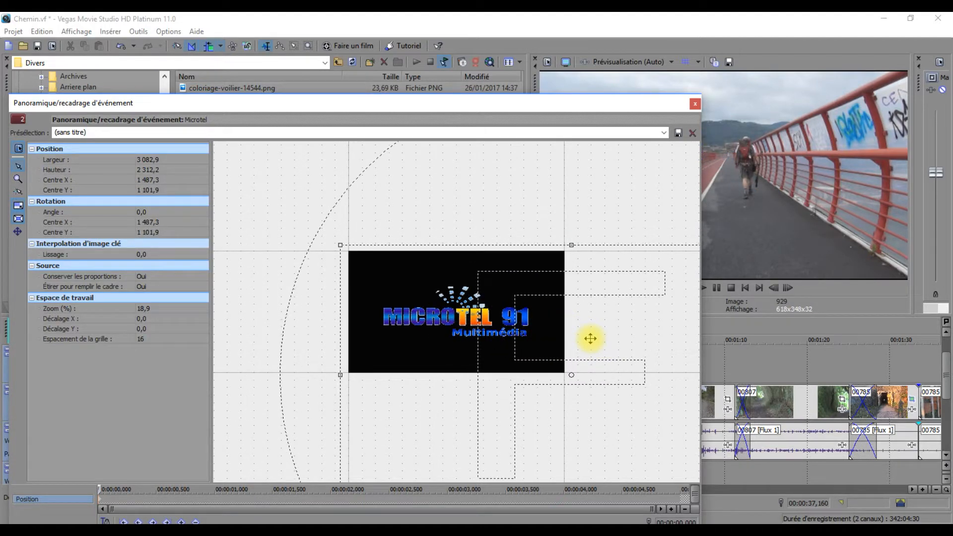
left_click(695, 104)
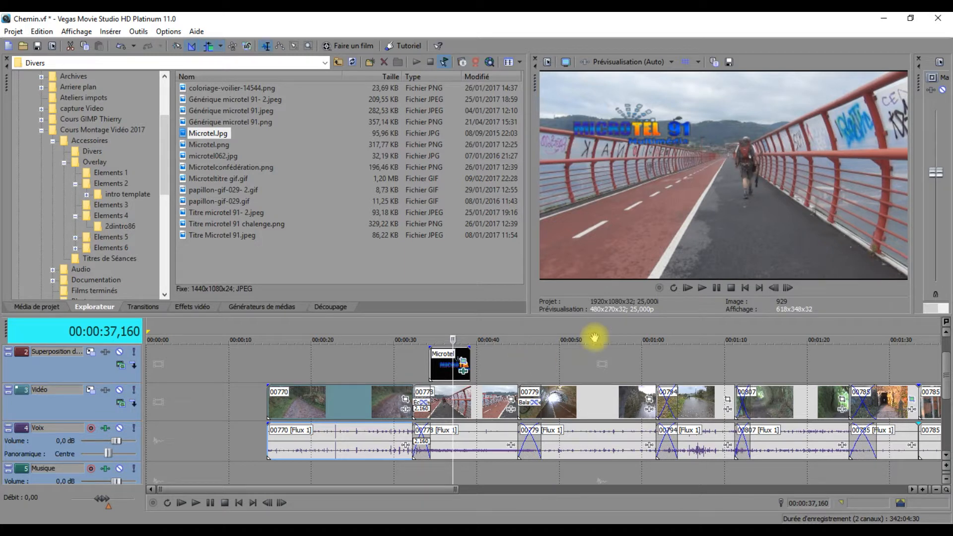
Play back the logo overlay over the bridge clip, replaying it from 00:00:34,760.
key("space")
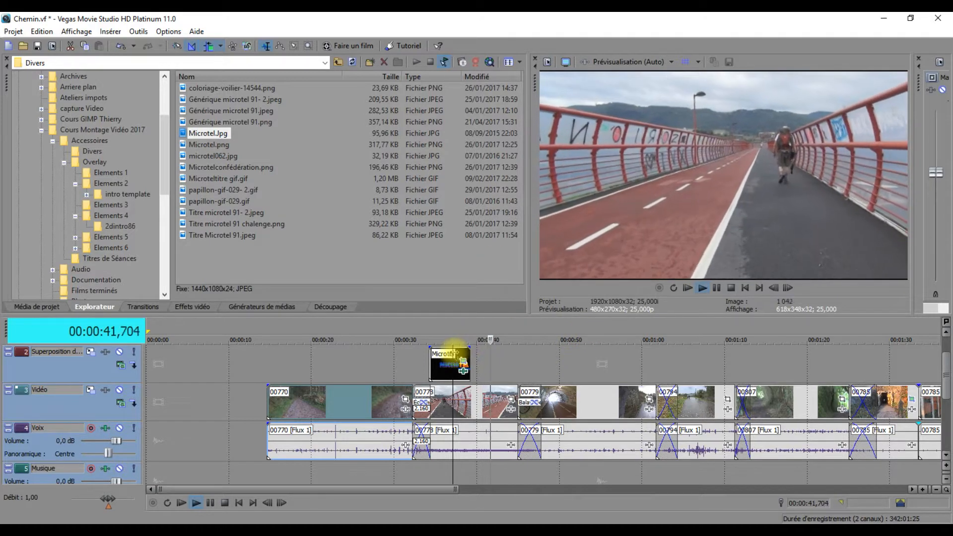
key("space")
left_click(432, 339)
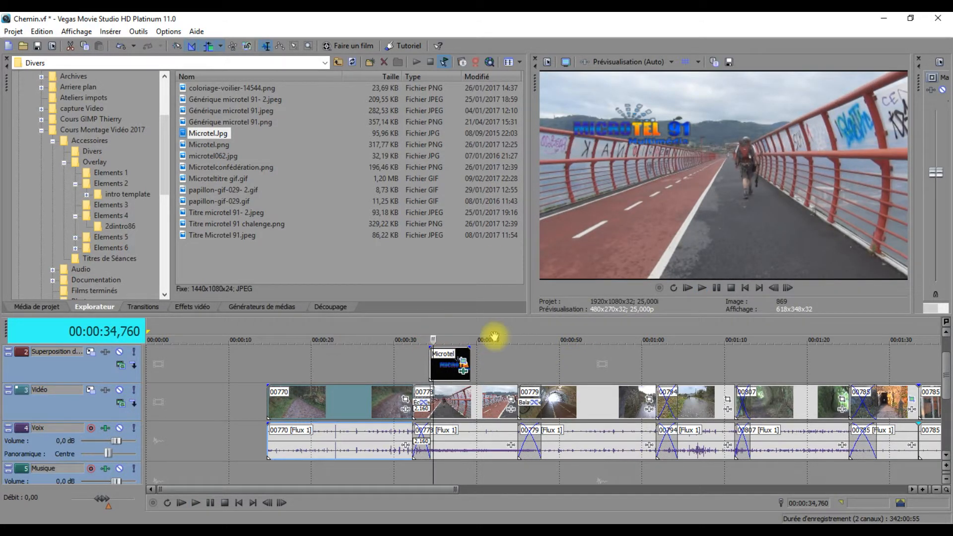
key("space")
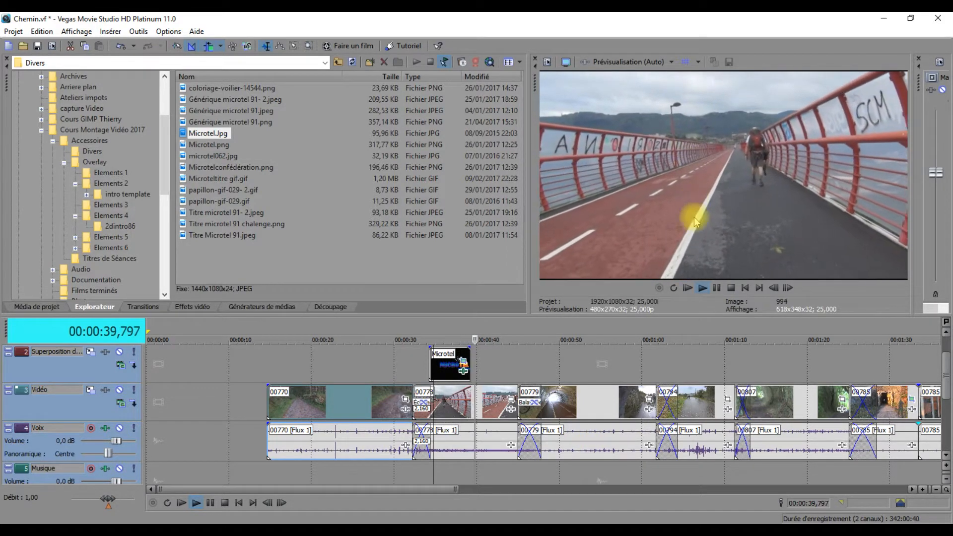
key("space")
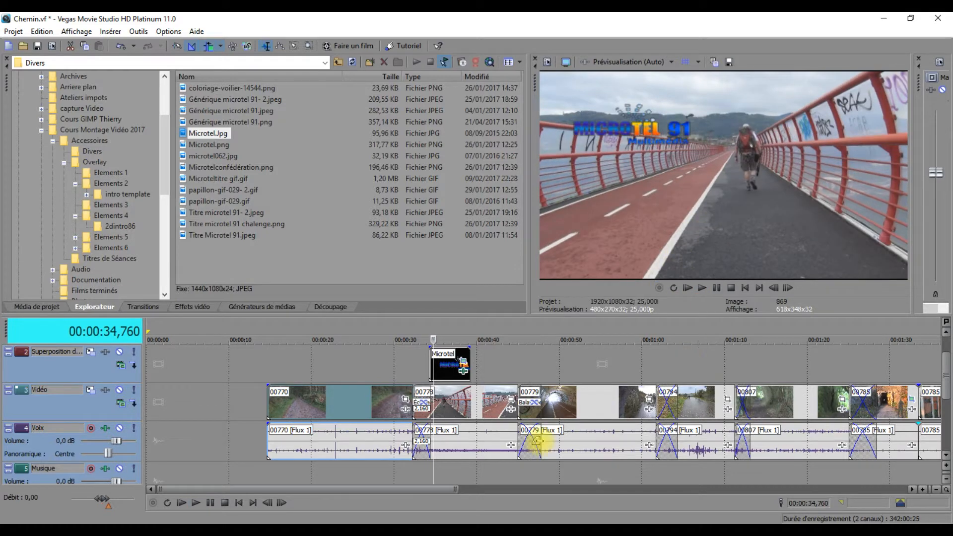